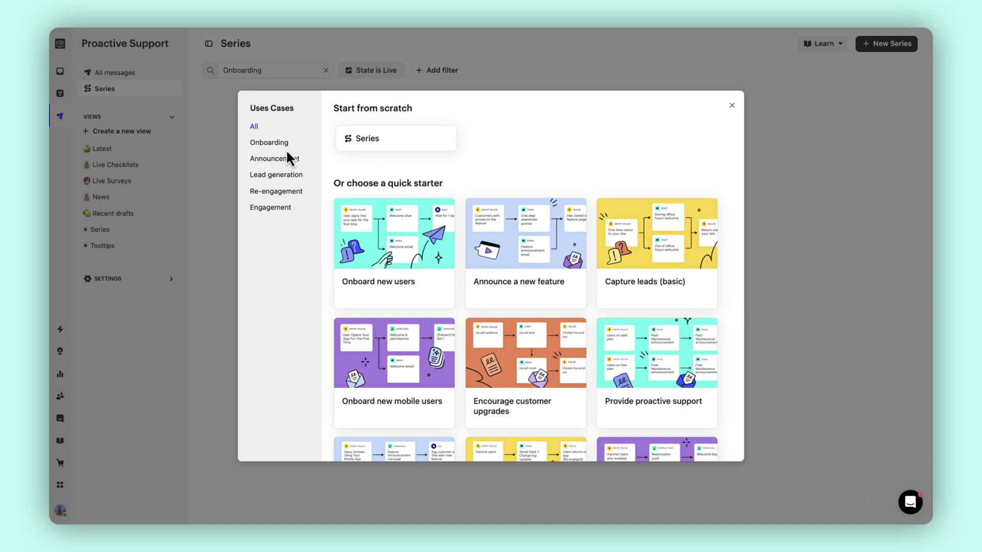
# - Filter the Series starters through Announcement and Lead generation to the Onboarding templates
pyautogui.click(266, 162)
pyautogui.click(264, 179)
pyautogui.click(263, 145)
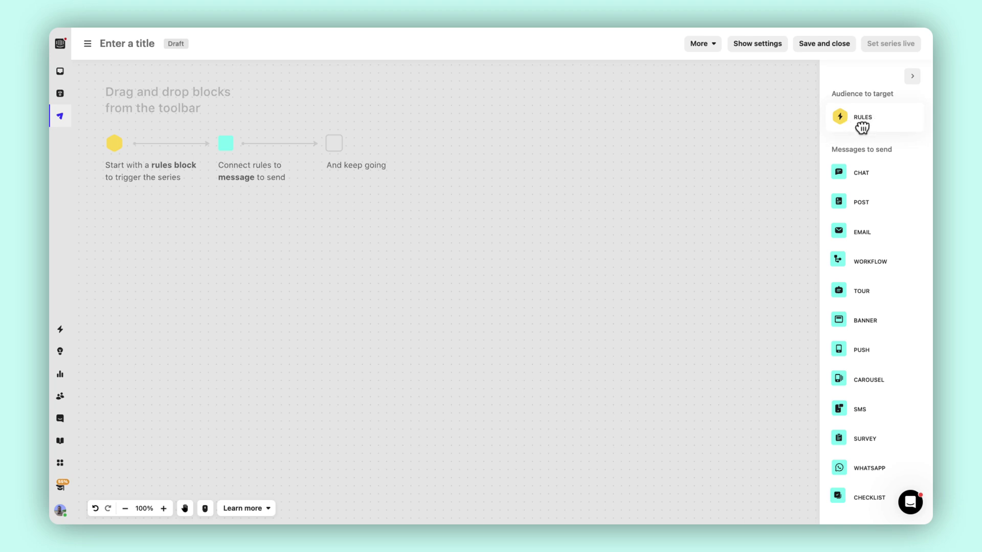
# - Place a Rules block on the blank canvas and title it 'Entry Rules'
pyautogui.moveTo(853, 128); pyautogui.dragTo(247, 225)
pyautogui.click(370, 200)
pyautogui.click(252, 236)
pyautogui.click(623, 43)
pyautogui.write('Entry Rules')
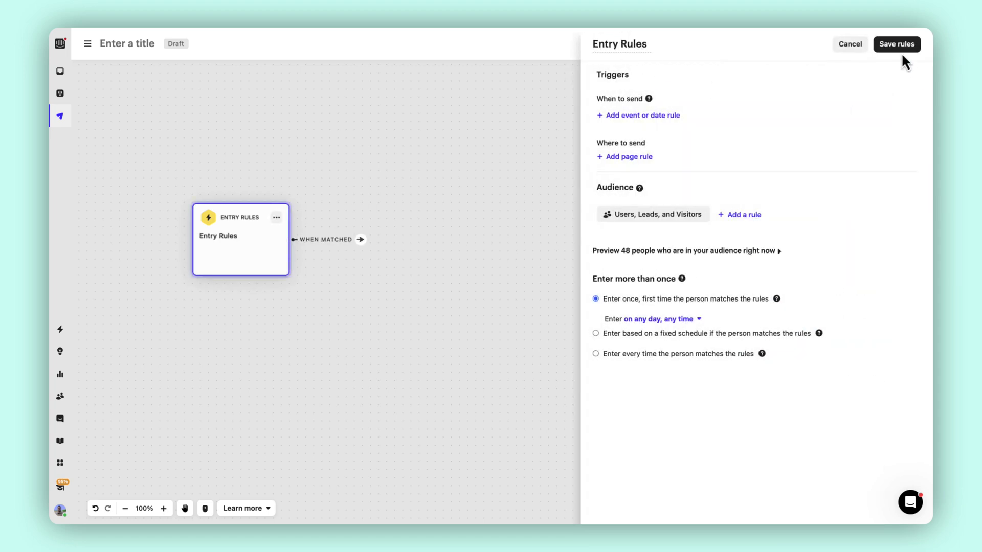